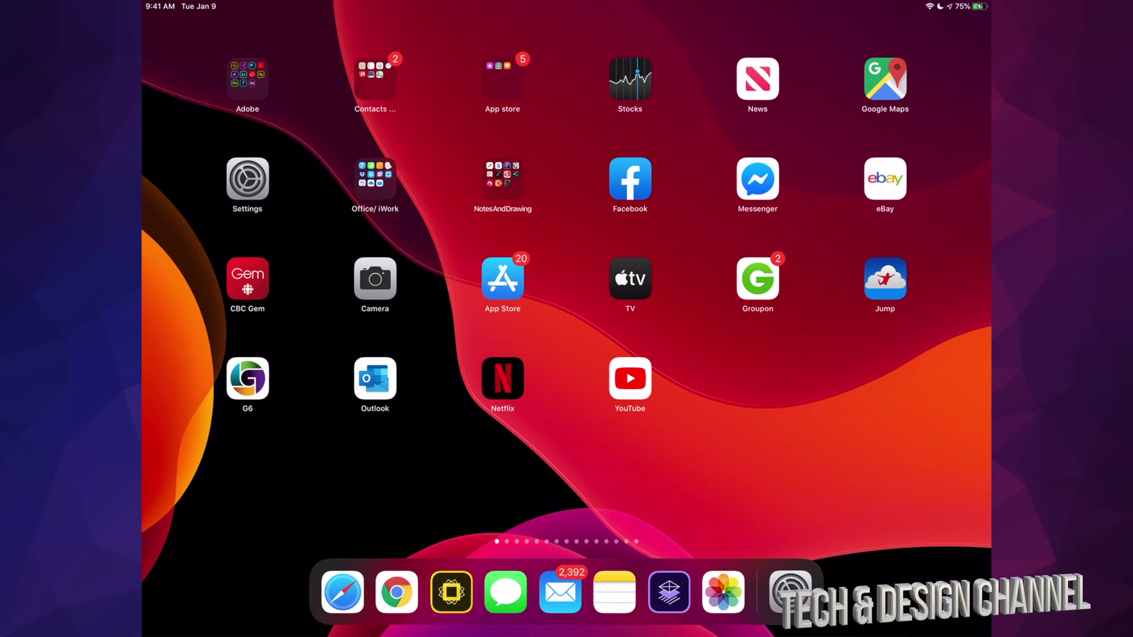
{"action": "scroll", "coordinate": [566, 283], "scroll_direction": "right", "scroll_amount": 5}
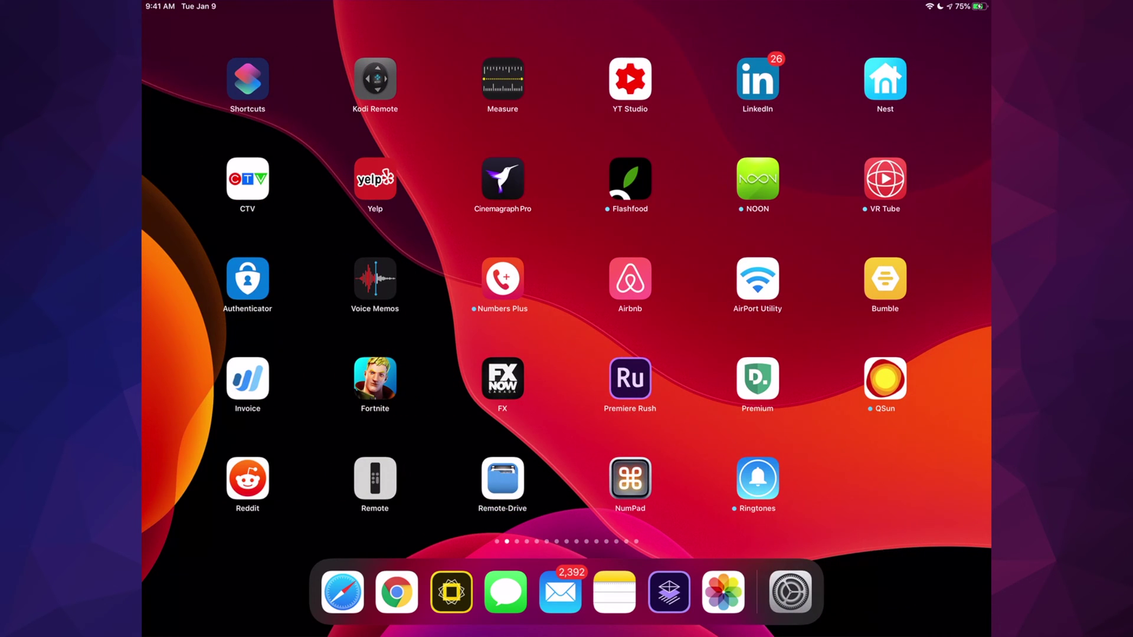
- Long-press the FX icon and enter jiggle mode via Rearrange Apps
{"action": "right_click", "coordinate": [502, 379]}
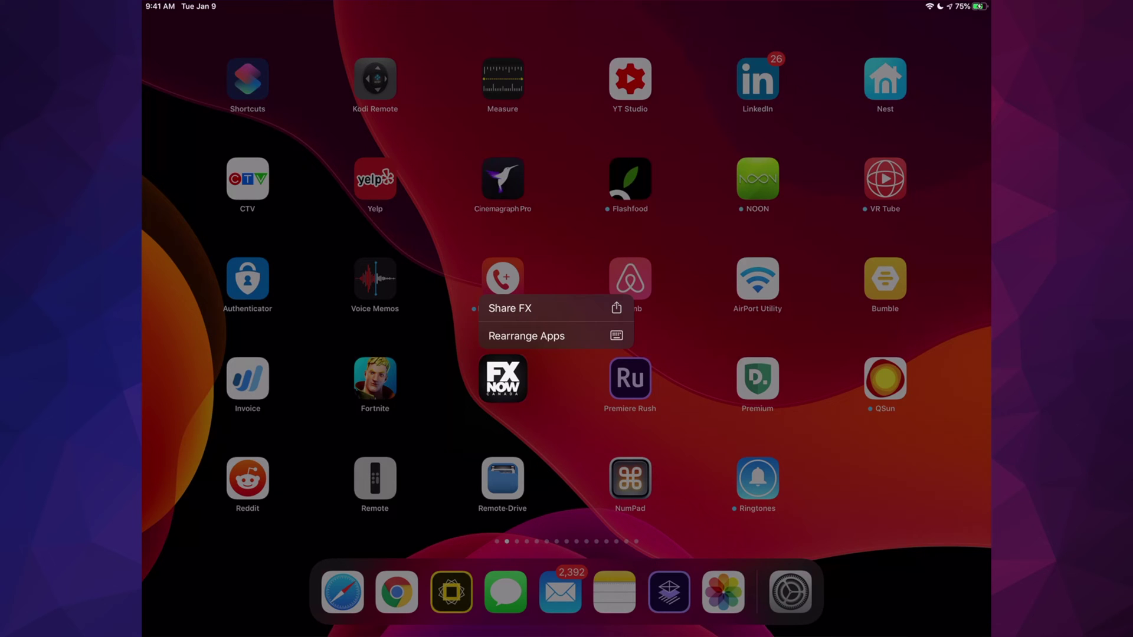
{"action": "left_click", "coordinate": [527, 335]}
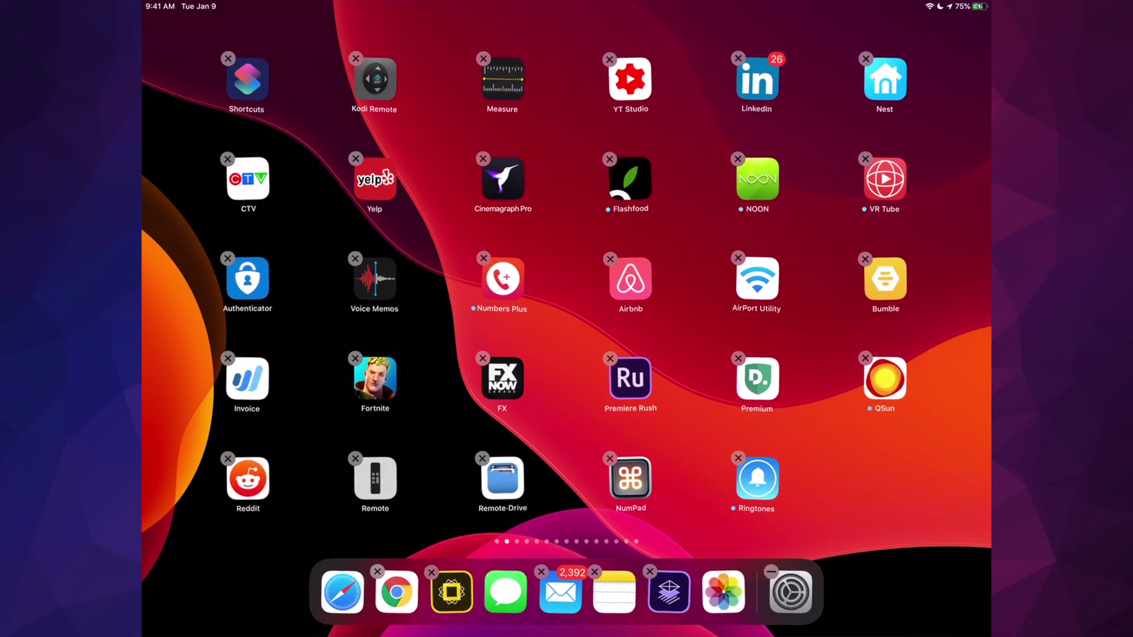
- Delete the FX app from the second home page and confirm
{"action": "left_click", "coordinate": [482, 358]}
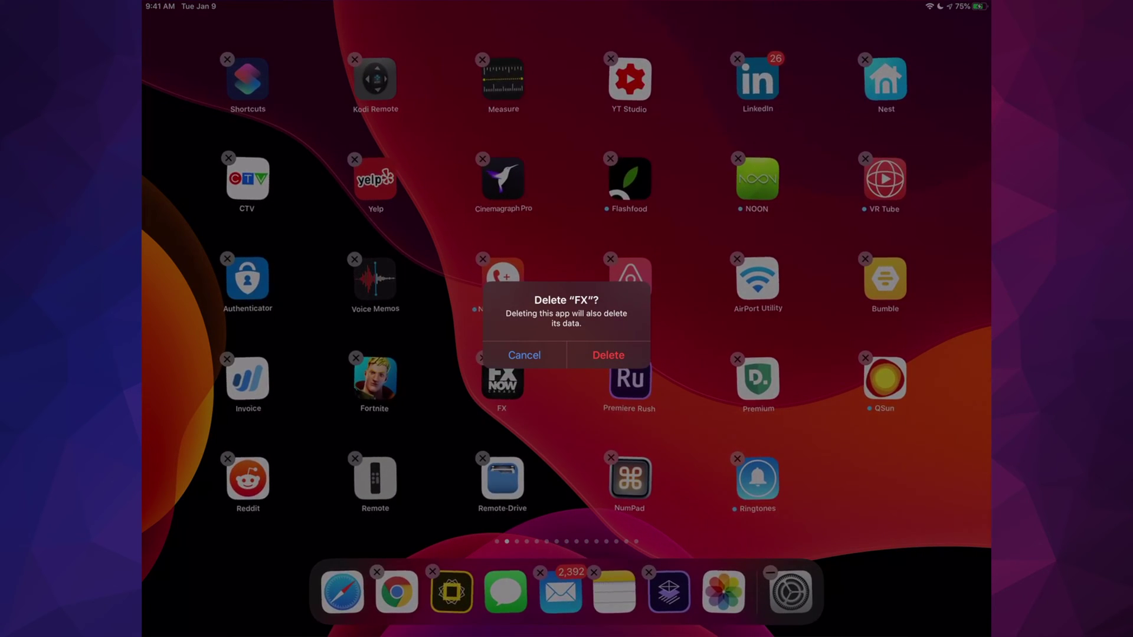
{"action": "left_click", "coordinate": [608, 355]}
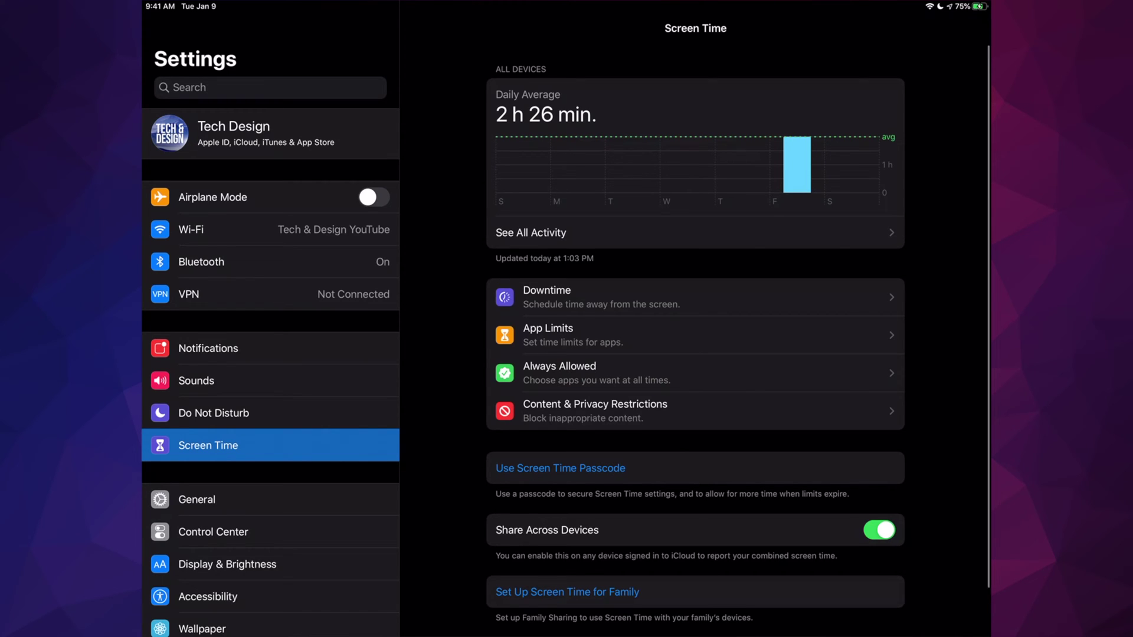
{"action": "scroll", "coordinate": [695, 355], "scroll_direction": "down", "scroll_amount": 2}
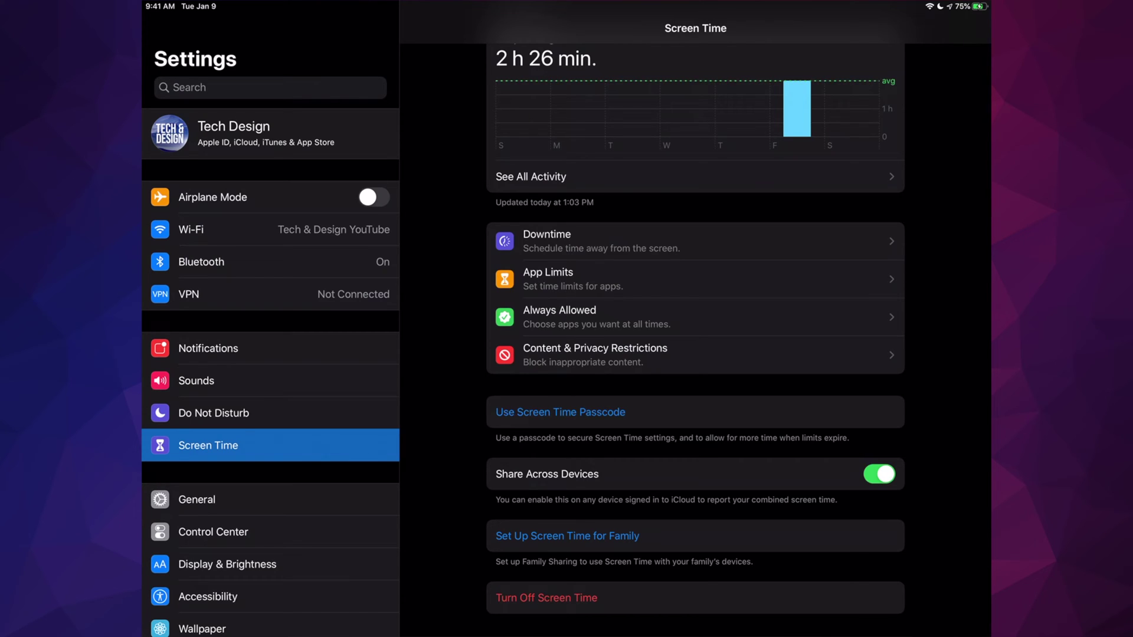
- Reach iTunes & App Store Purchases under Content & Privacy Restrictions in Screen Time
{"action": "left_click", "coordinate": [695, 354]}
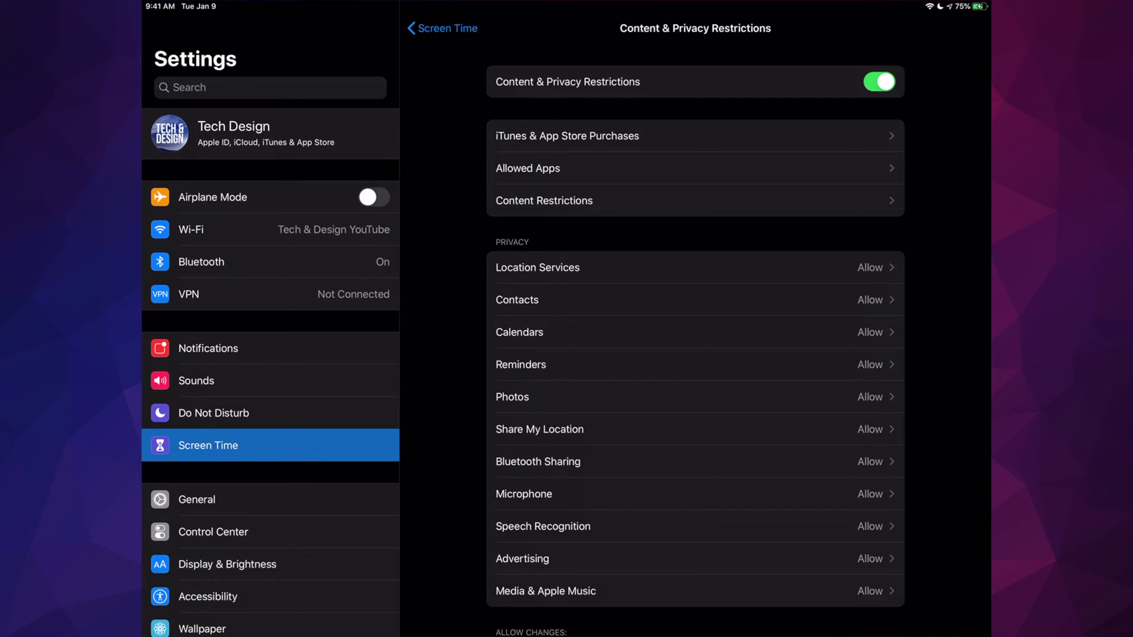
{"action": "left_click", "coordinate": [568, 136]}
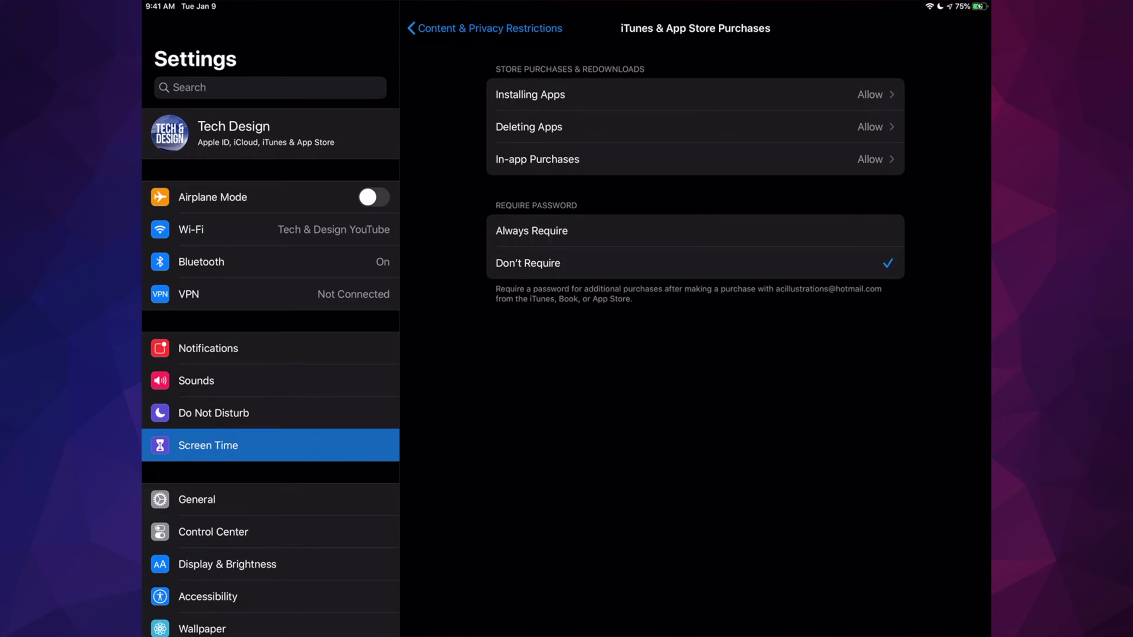
- Set Deleting Apps to Don't Allow and return to the home screen
{"action": "left_click", "coordinate": [529, 127]}
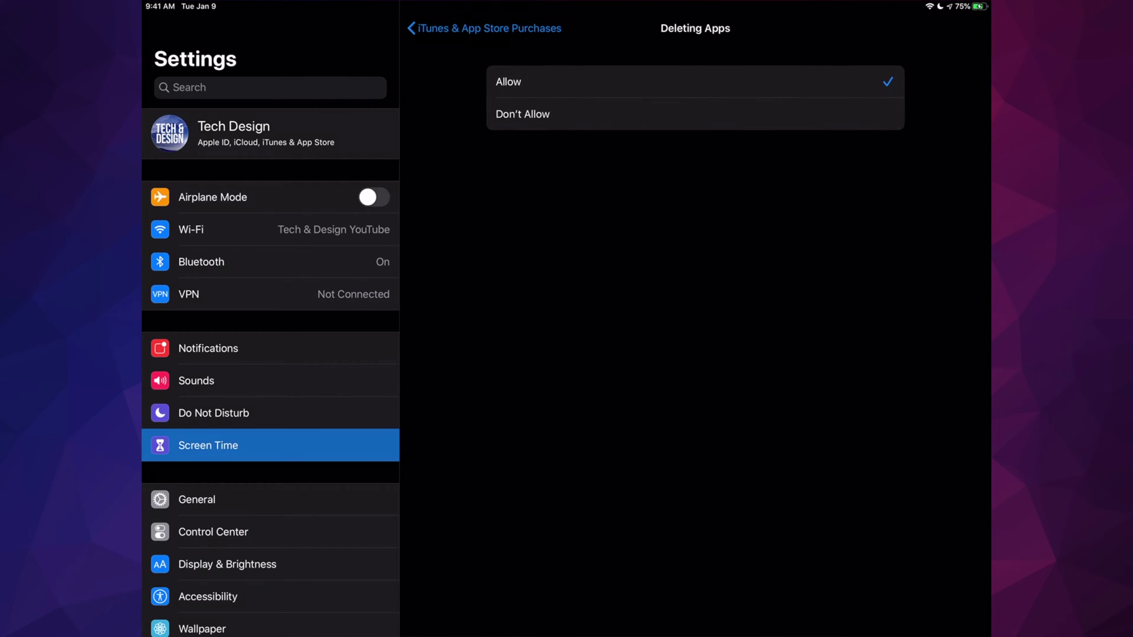
{"action": "left_click", "coordinate": [522, 113]}
{"action": "key", "text": "super+h"}
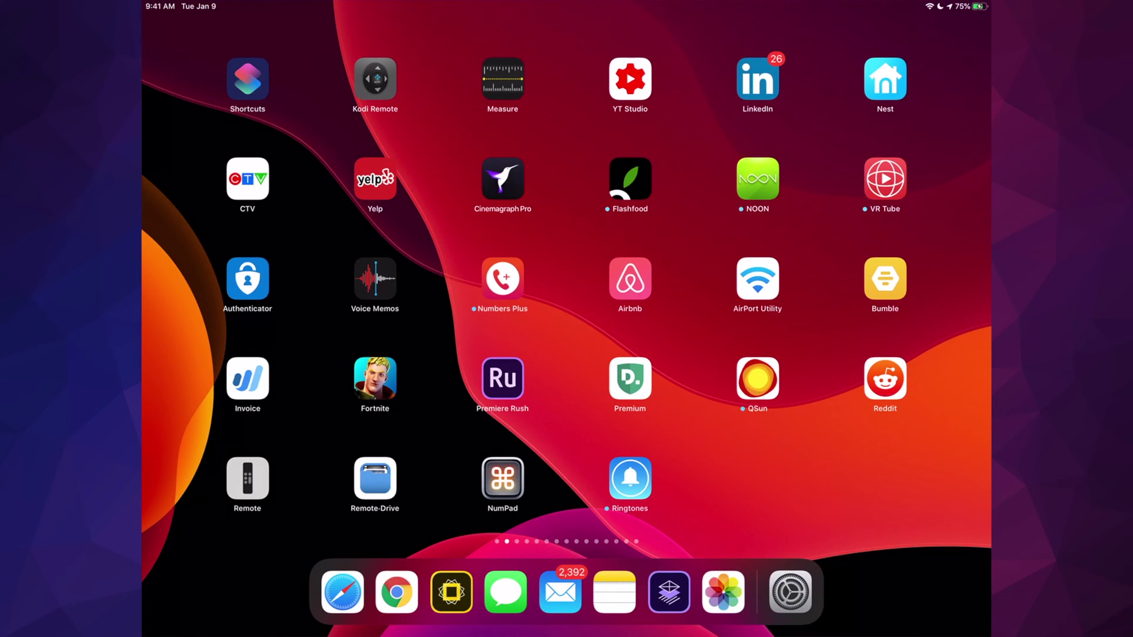
- Reopen Settings from the dock and go back into Screen Time
{"action": "left_click", "coordinate": [790, 592]}
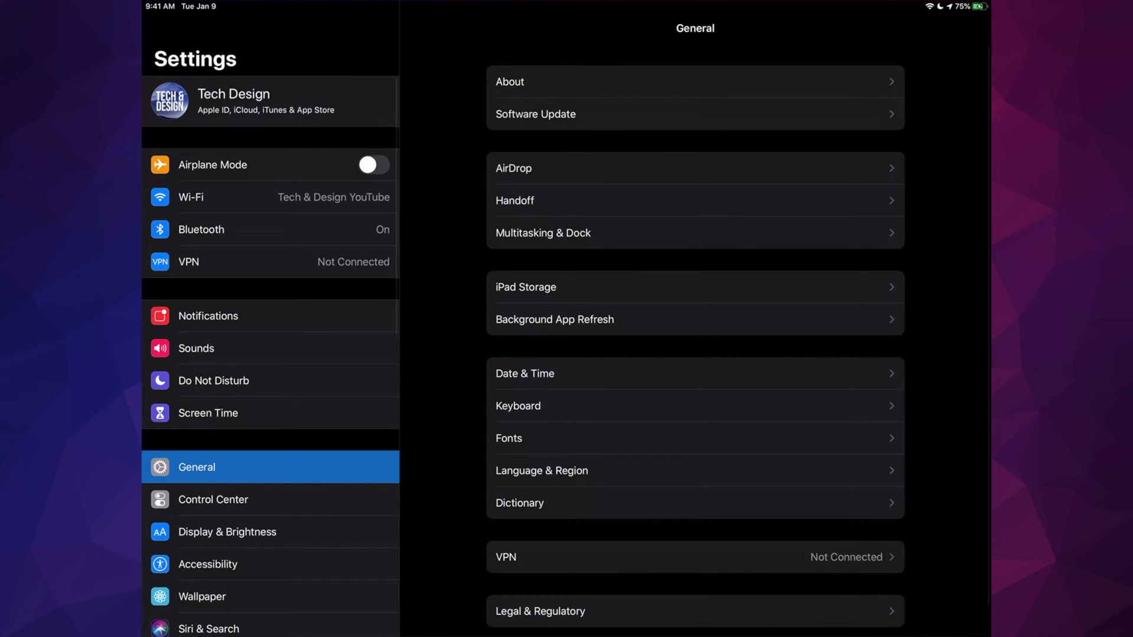
{"action": "scroll", "coordinate": [269, 354], "scroll_direction": "down", "scroll_amount": 3}
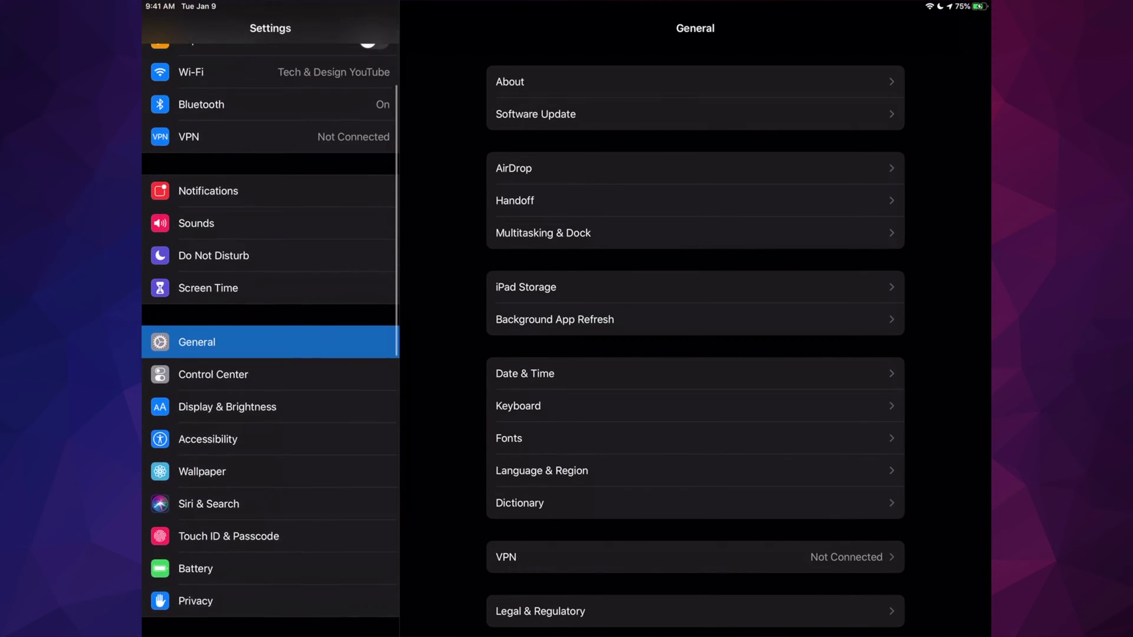
{"action": "scroll", "coordinate": [270, 354], "scroll_direction": "up", "scroll_amount": 3}
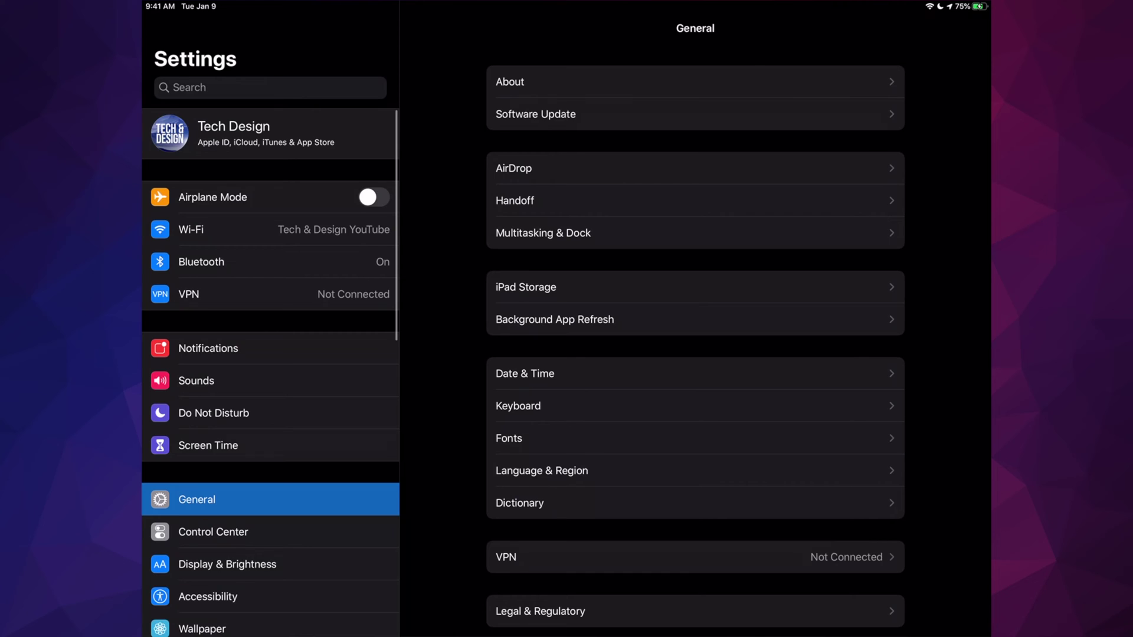
{"action": "left_click", "coordinate": [269, 445]}
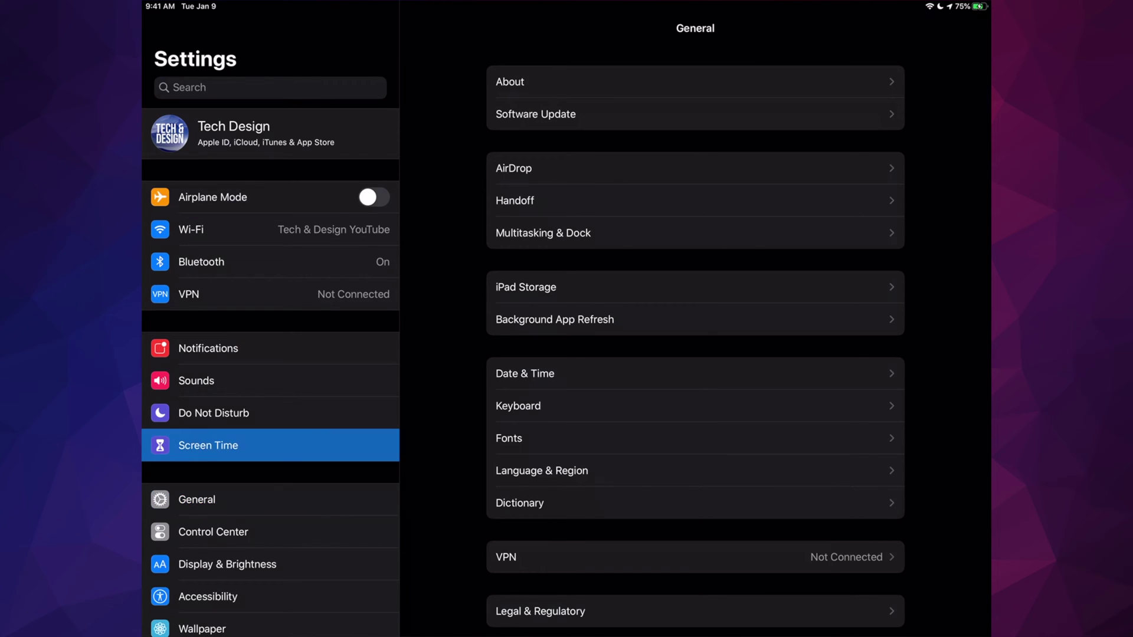
- Set Deleting Apps back to Allow under iTunes & App Store Purchases, then return home
{"action": "left_click", "coordinate": [619, 404]}
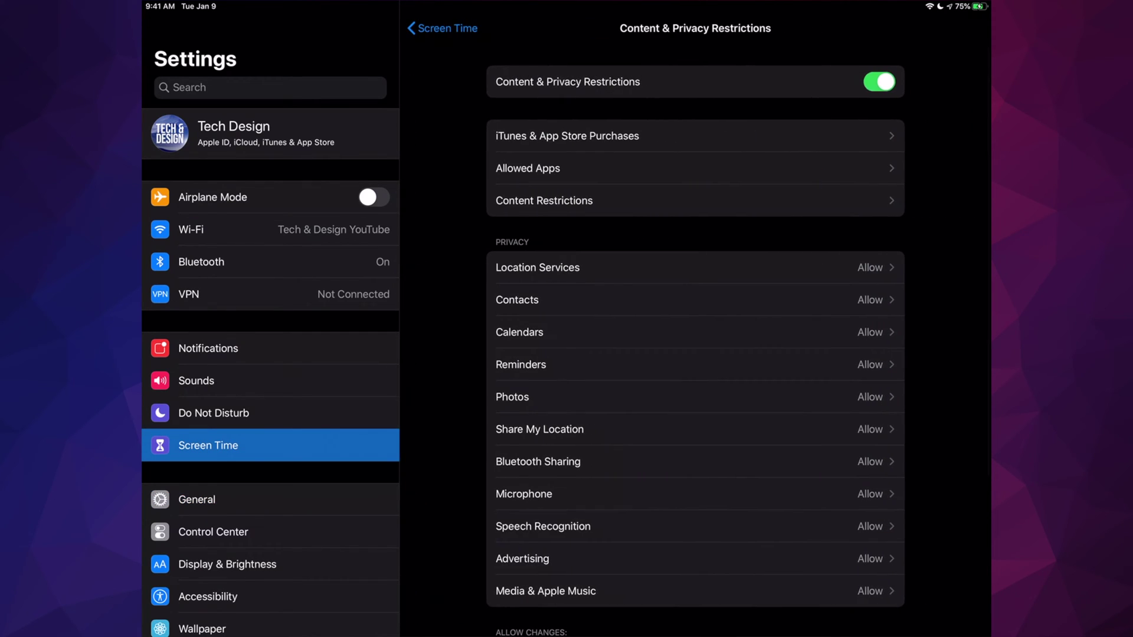
{"action": "left_click", "coordinate": [549, 135]}
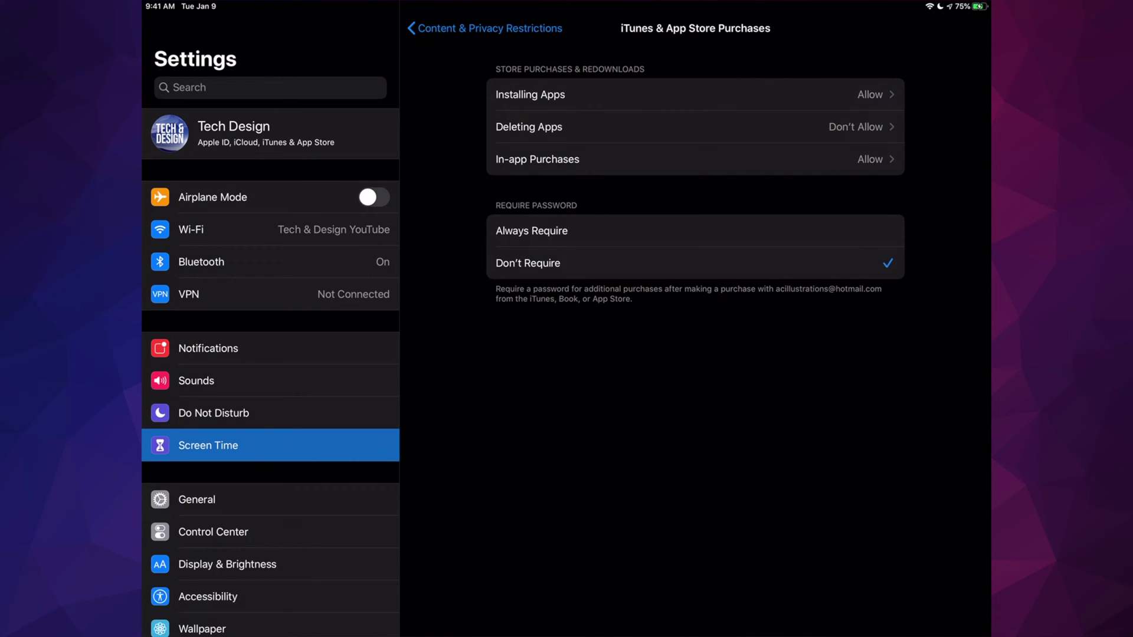
{"action": "left_click", "coordinate": [529, 126]}
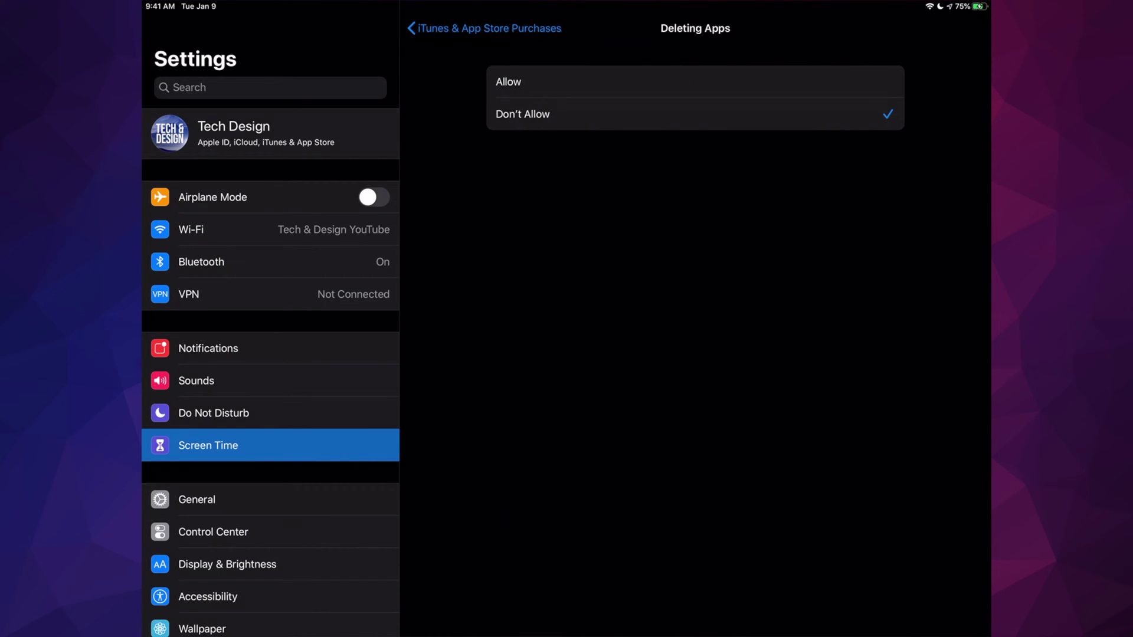
{"action": "left_click", "coordinate": [585, 82]}
{"action": "left_click", "coordinate": [486, 27]}
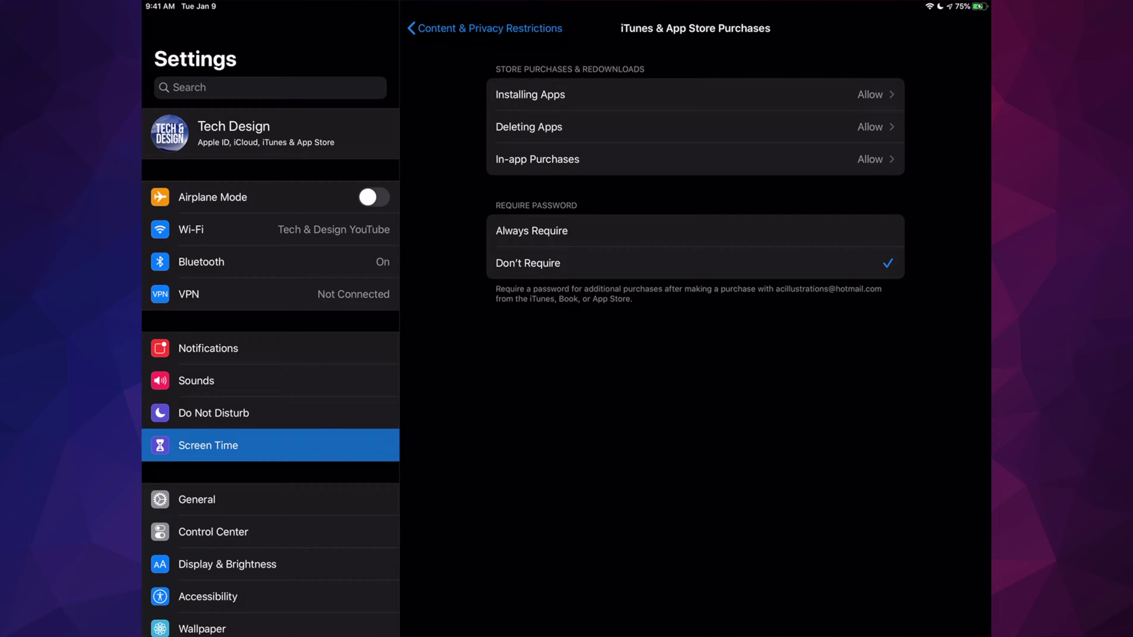
{"action": "key", "text": "super+h"}
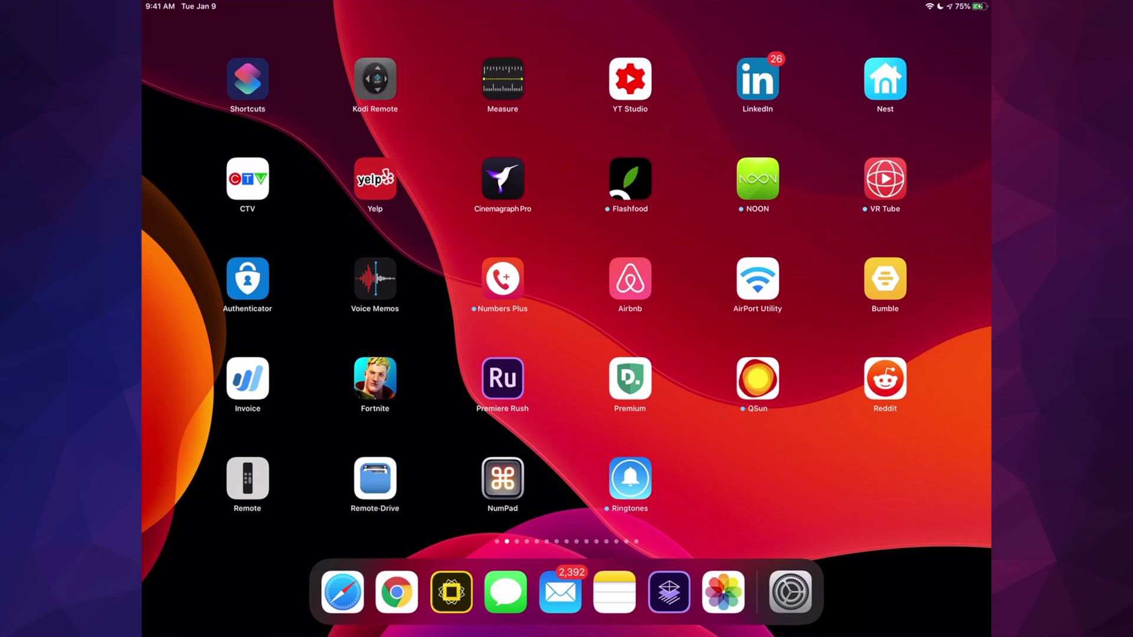
{"action": "scroll", "coordinate": [567, 283], "scroll_direction": "right", "scroll_amount": 5}
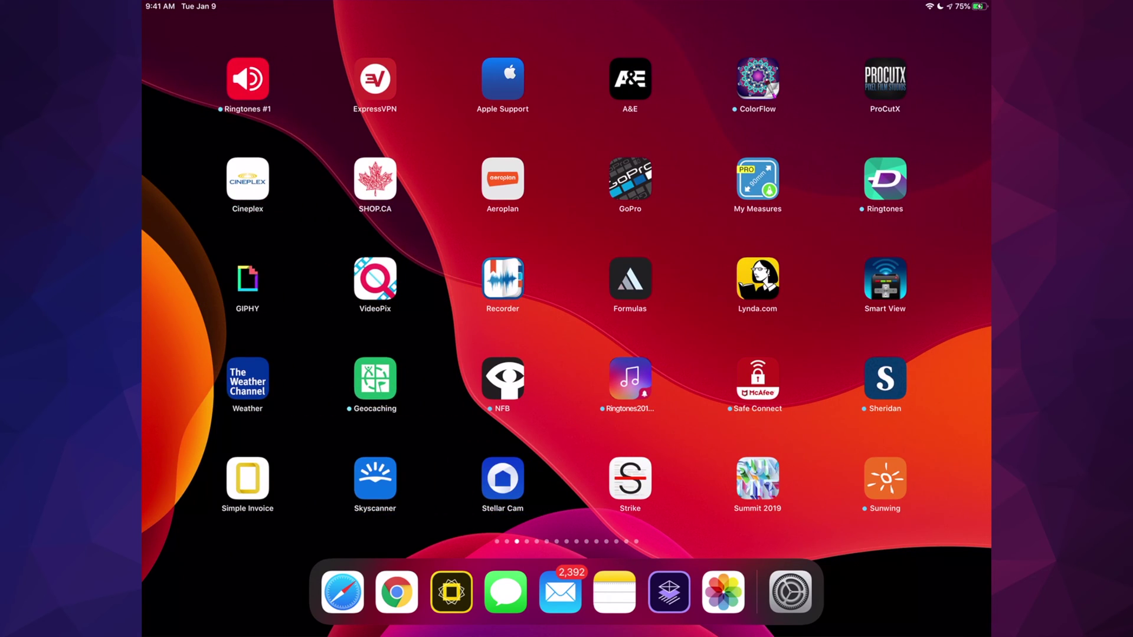
- Delete the Formulas app from the third home page, confirm, and exit jiggle mode
{"action": "right_click", "coordinate": [630, 280]}
{"action": "left_click", "coordinate": [609, 258]}
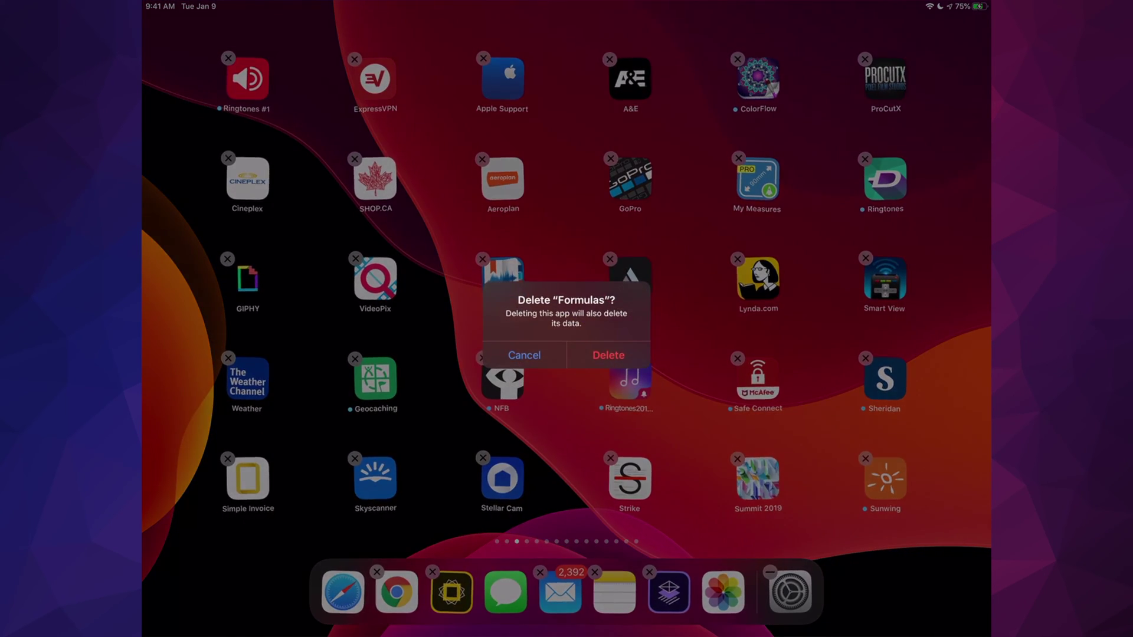
{"action": "left_click", "coordinate": [608, 423]}
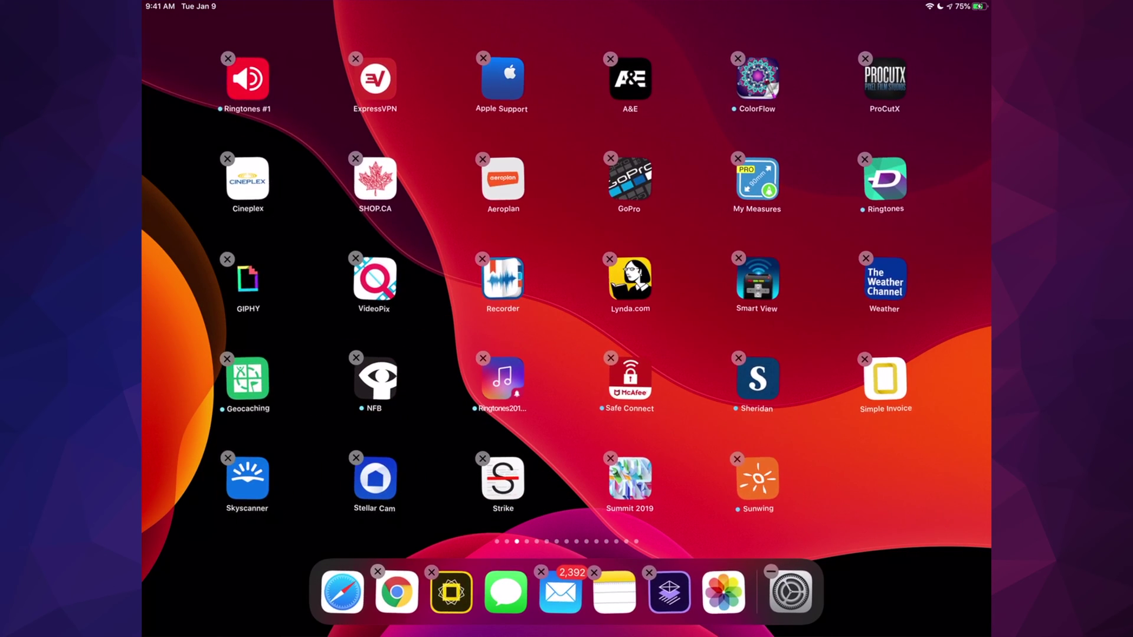
{"action": "key", "text": "Escape"}
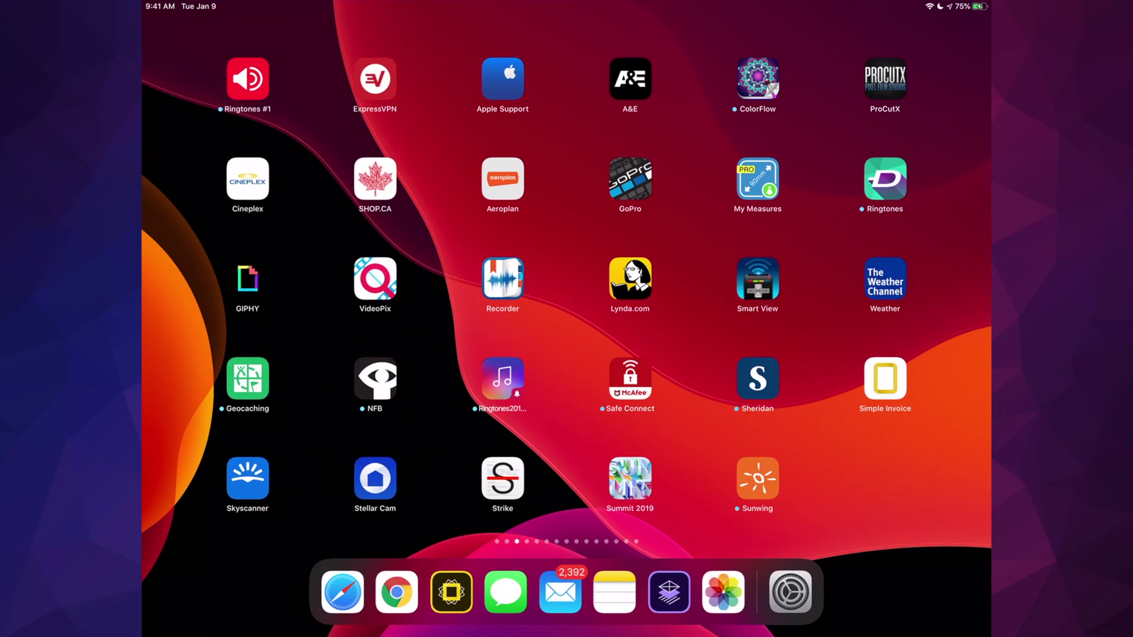